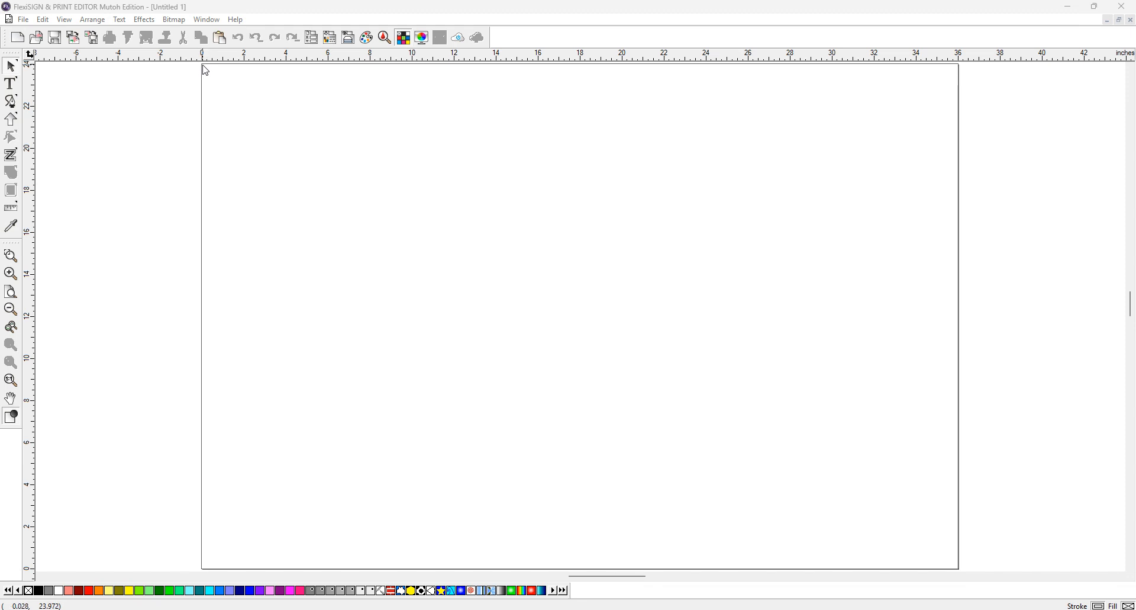
Browse up to the CB Orders folder in the Open dialog, checking the order details along the way
click(24, 20)
click(50, 46)
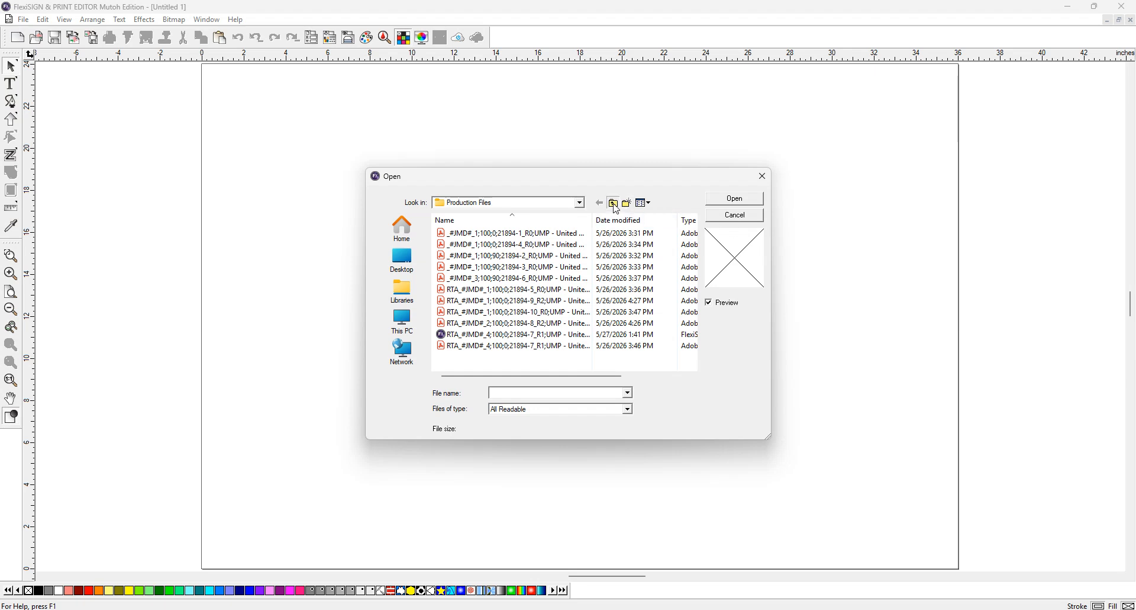
click(614, 203)
click(614, 204)
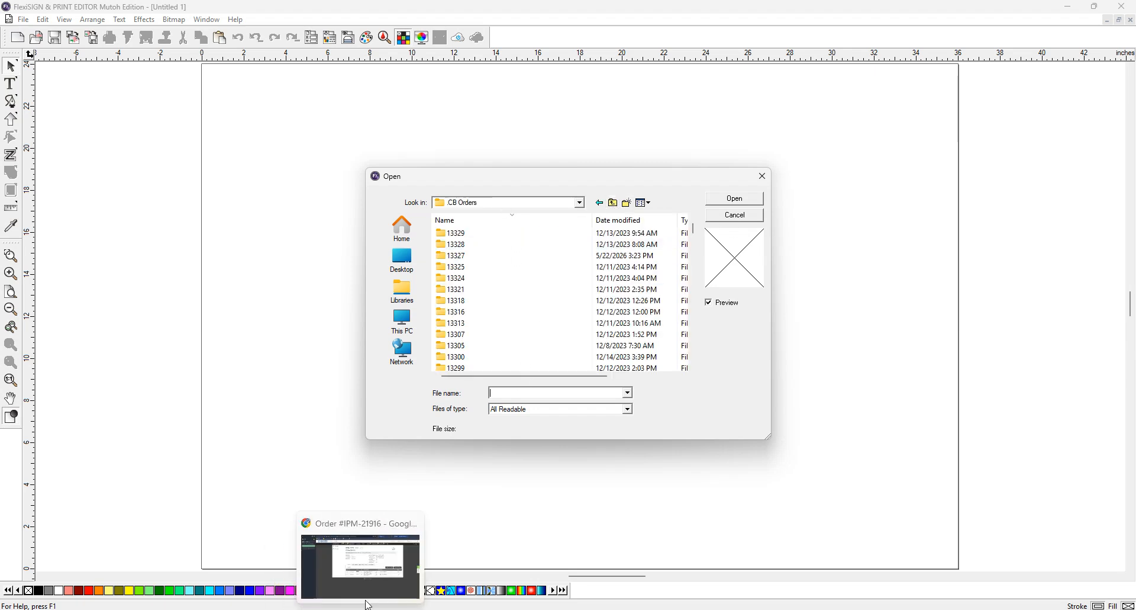
click(367, 577)
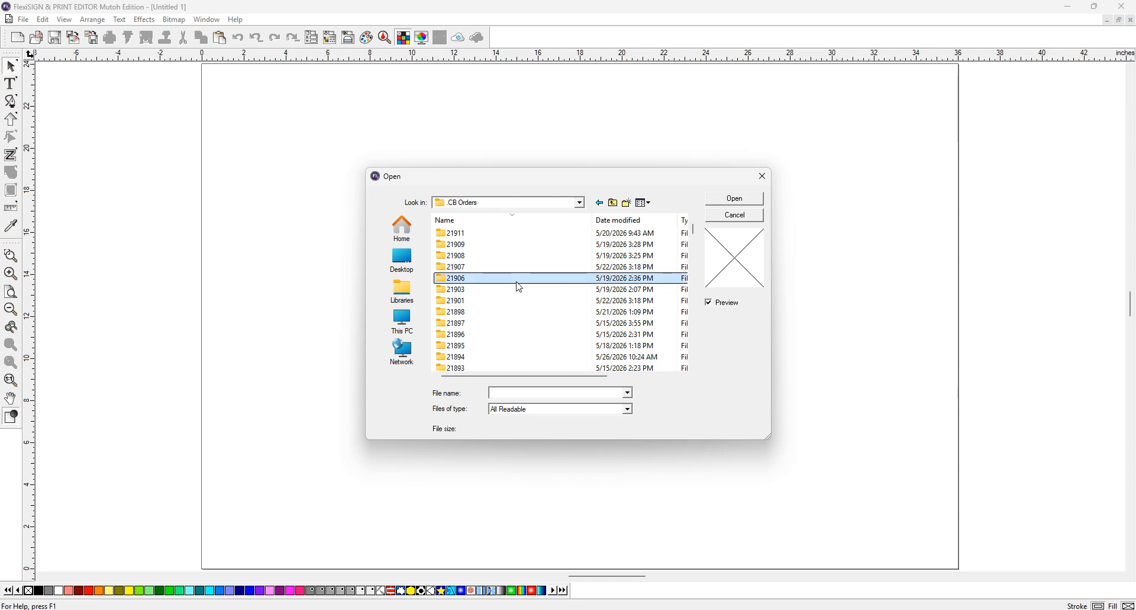
click(519, 288)
scroll(520, 287, up, 2)
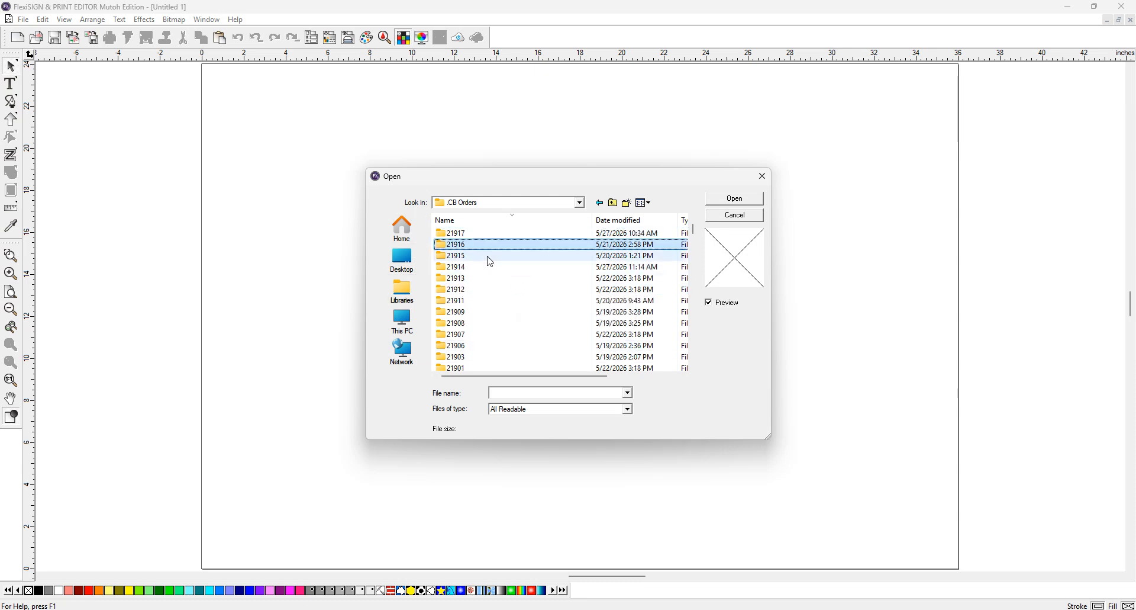
Open order 21916's Production Files folder and load the USDOT decal PDF
click(470, 249)
double_click(470, 249)
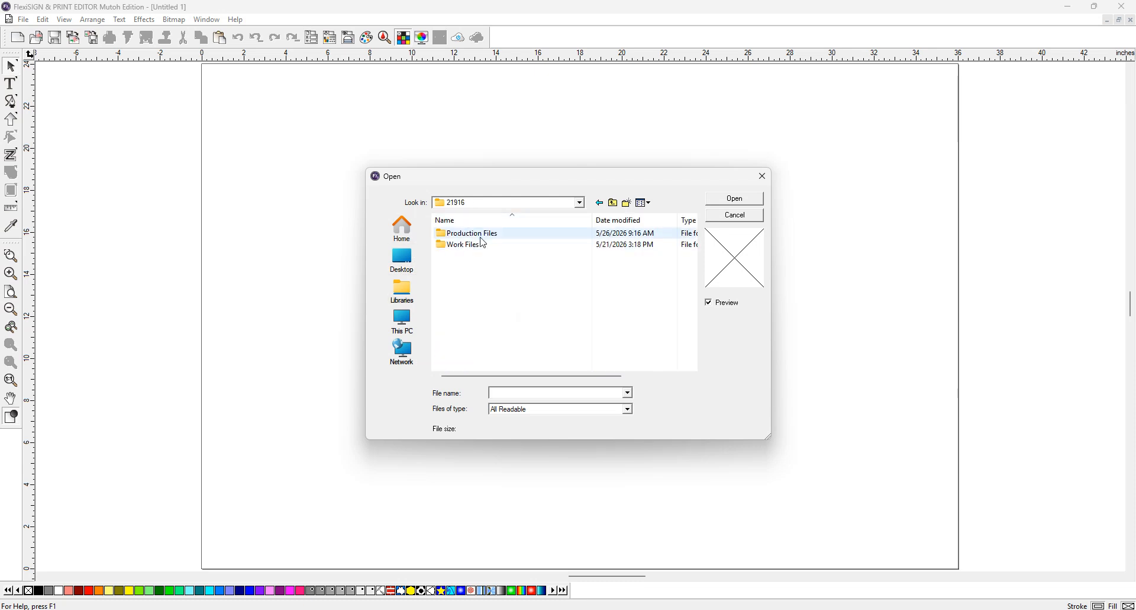
double_click(480, 237)
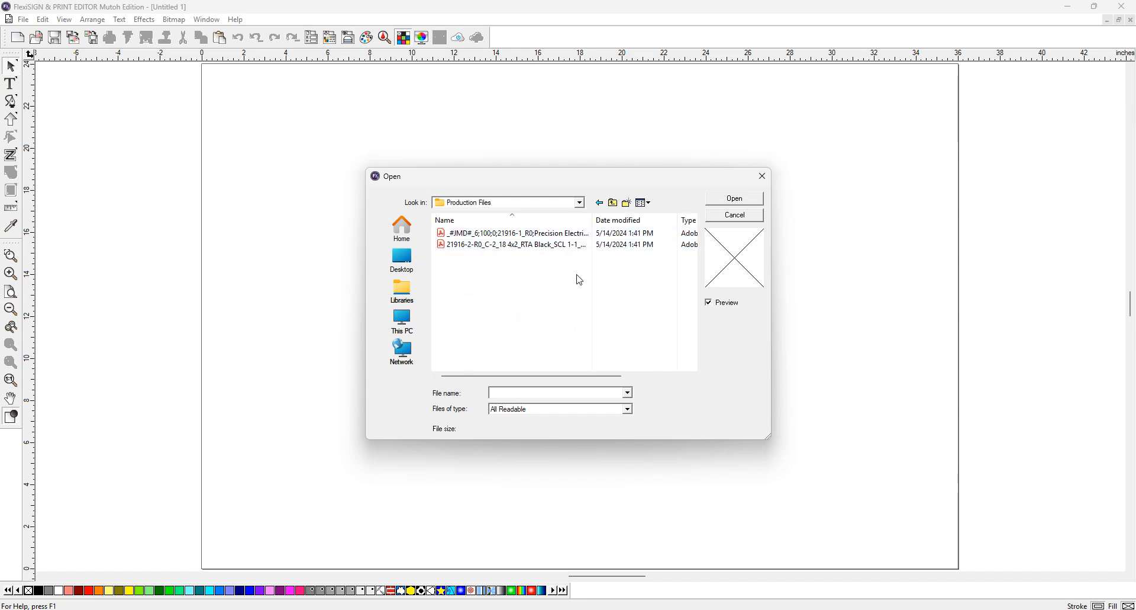
click(457, 248)
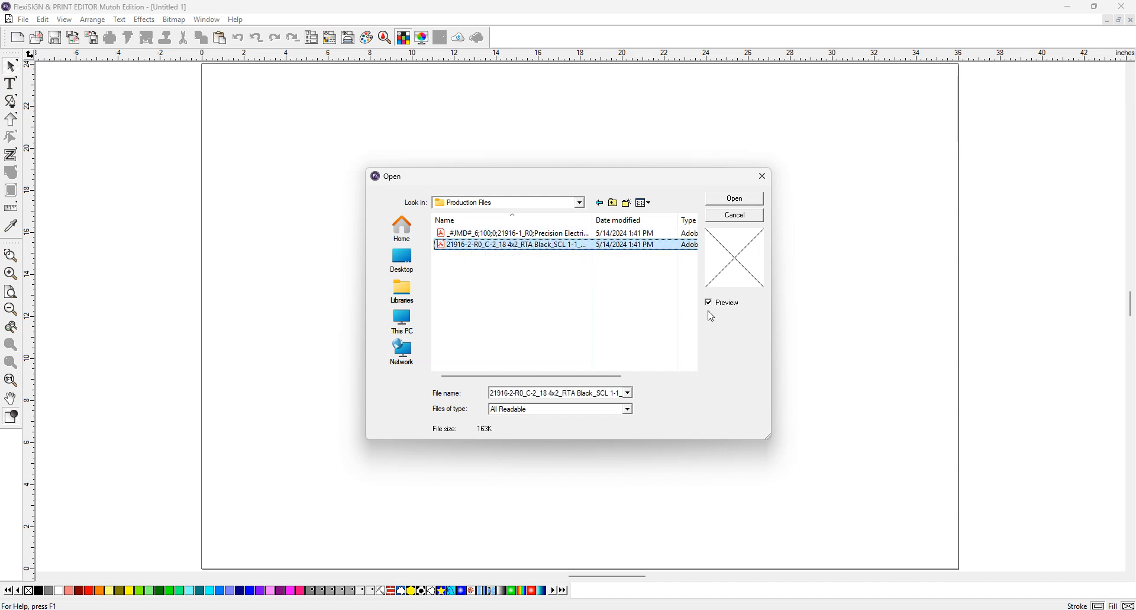
click(736, 201)
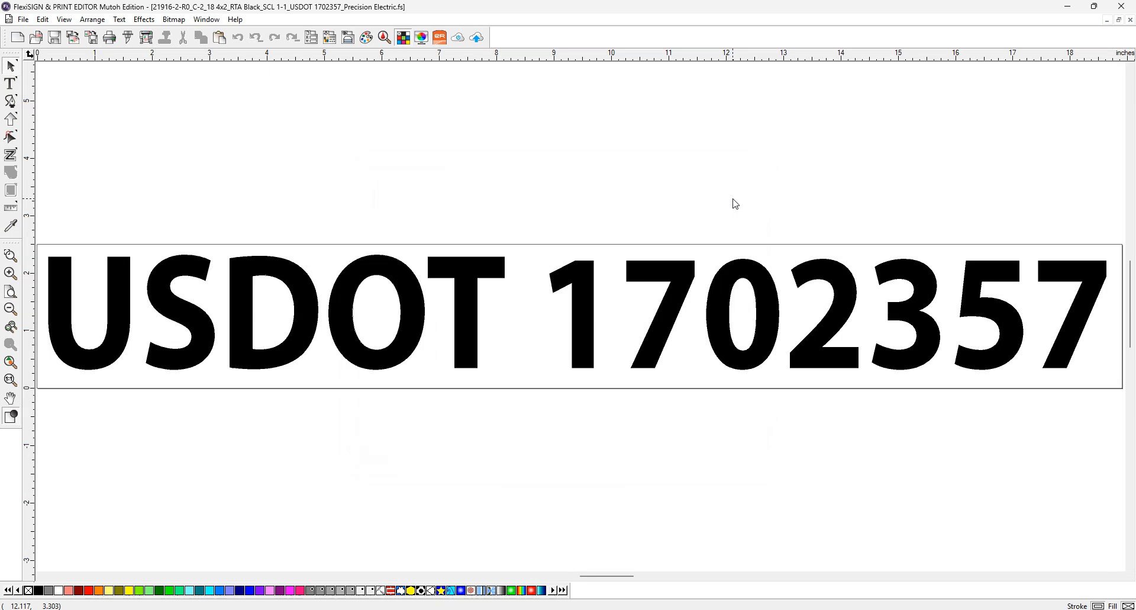
Select all the lettering and, in Cut/Plot, try a 48 in material width before restoring 24 in
key(ctrl+a)
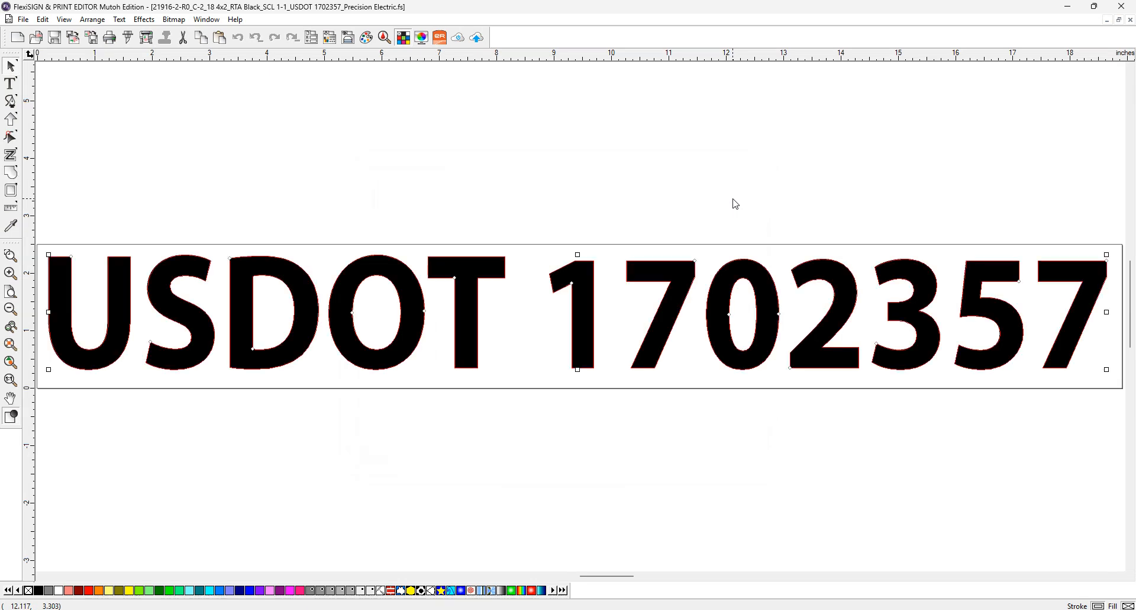
click(128, 38)
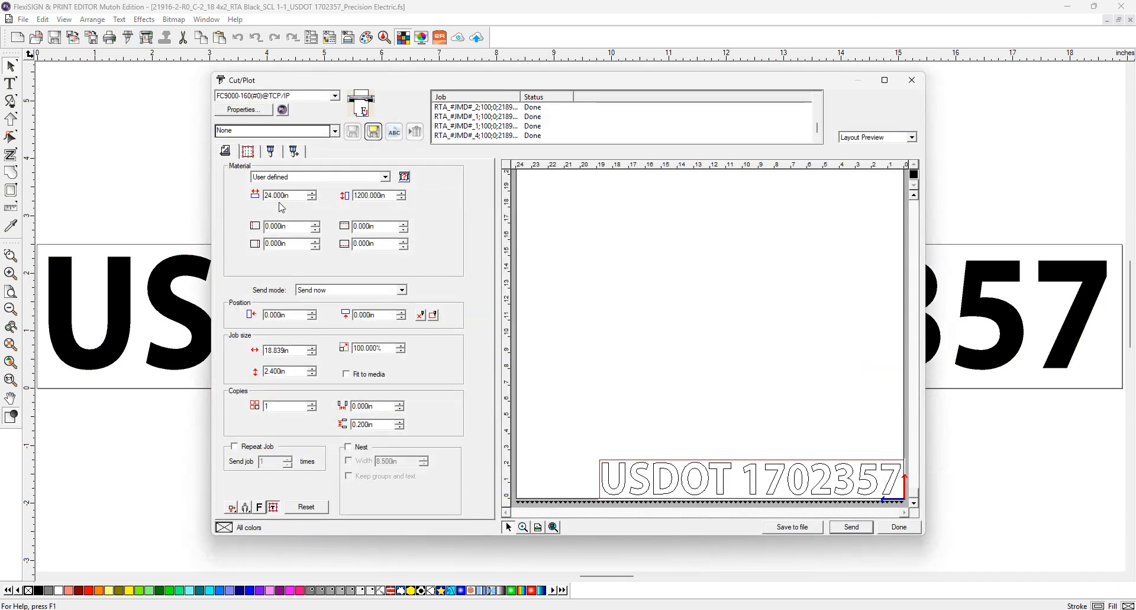
drag(292, 196, 263, 204)
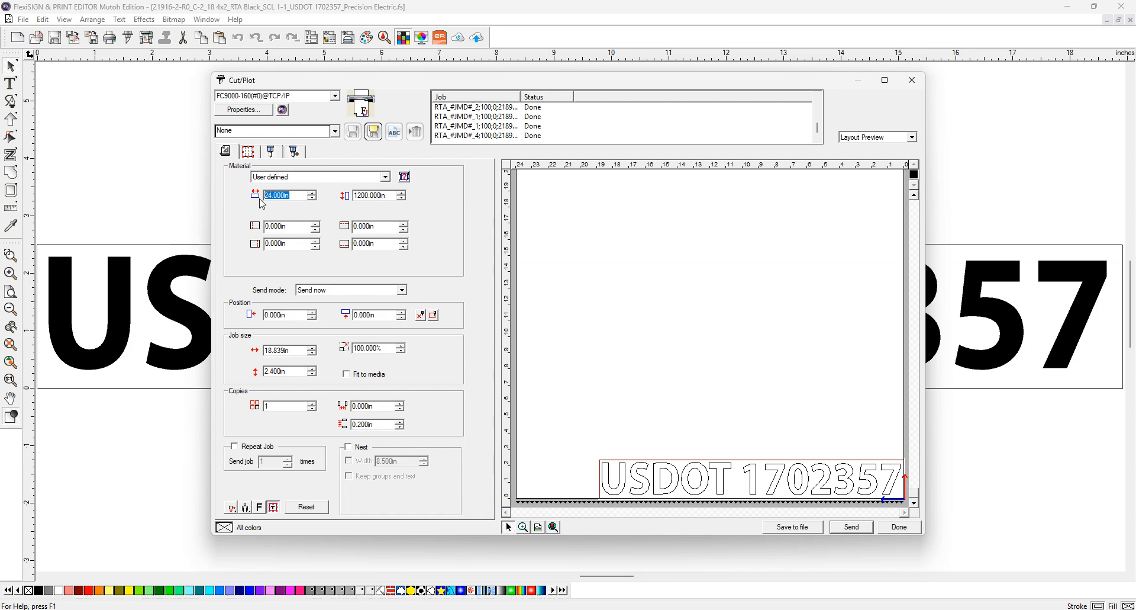
click(293, 196)
drag(293, 196, 237, 204)
text(48)
click(290, 228)
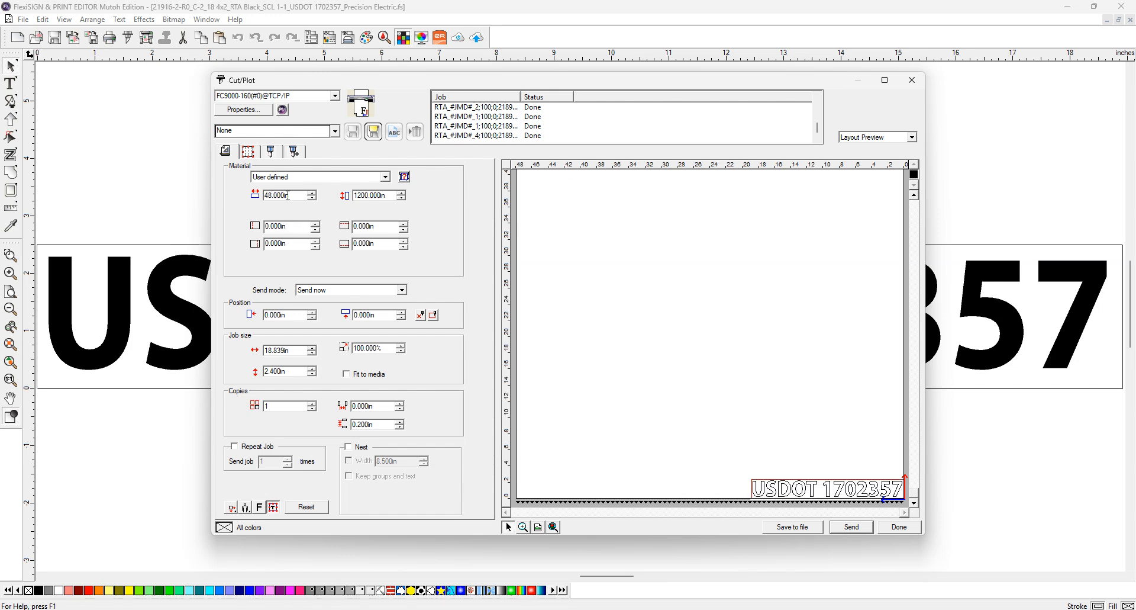
drag(289, 195, 223, 195)
text(24)
click(296, 226)
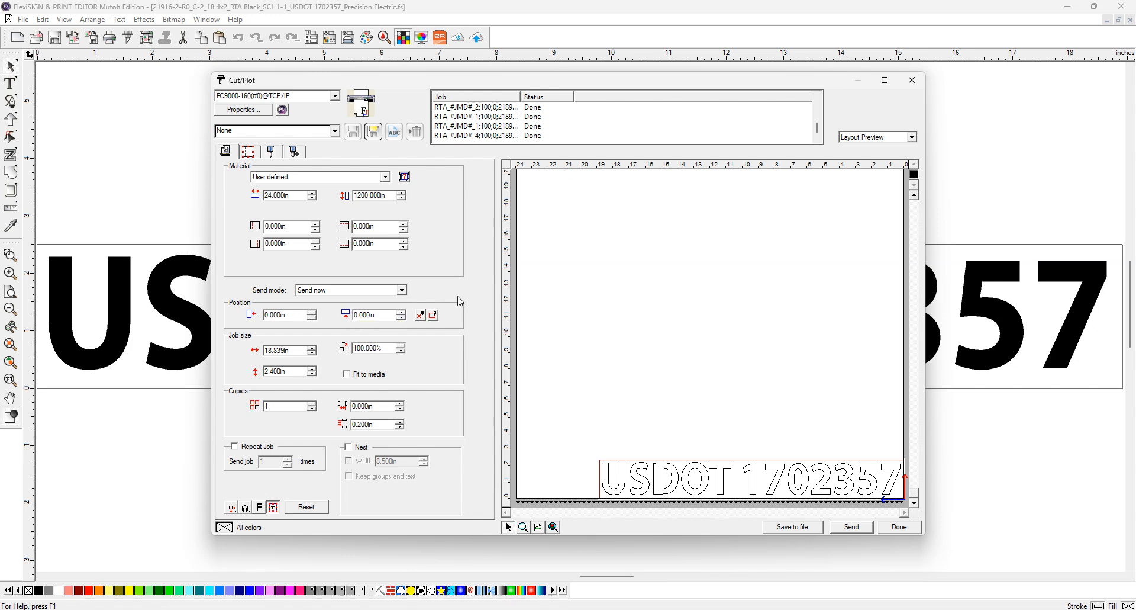
Keep the send mode at send immediately and select the Copies value for changing
click(403, 290)
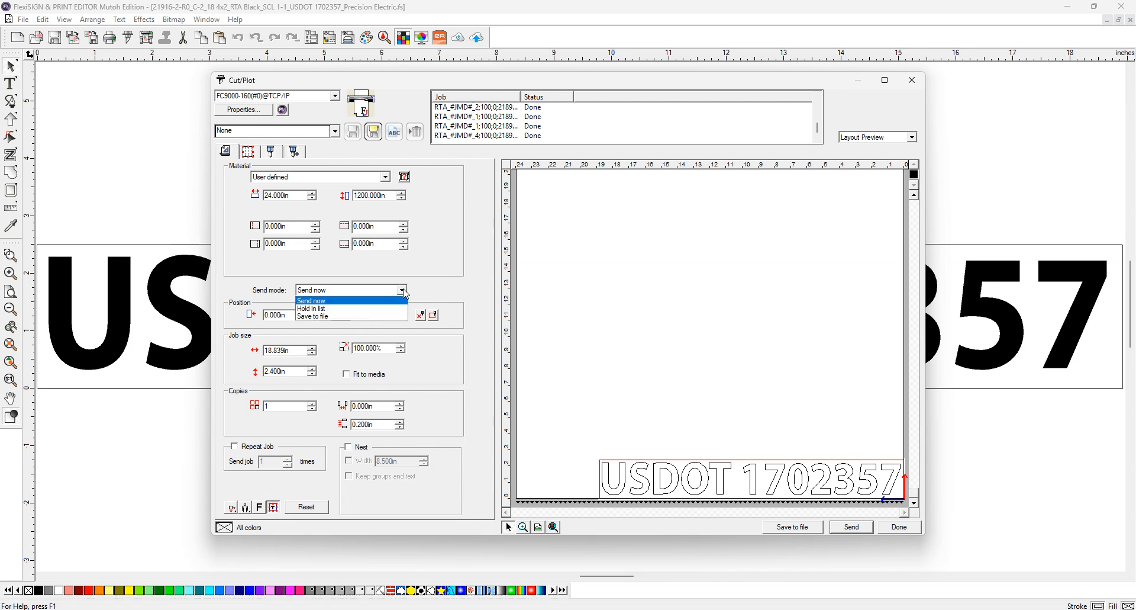
click(404, 289)
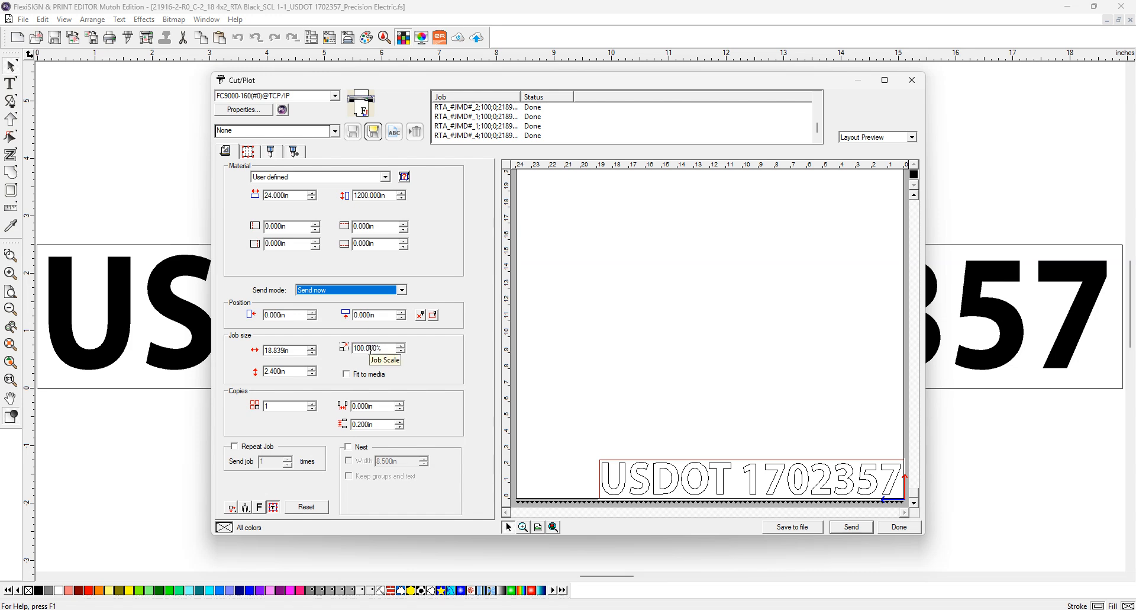
mouse_move(361, 608)
mouse_move(376, 584)
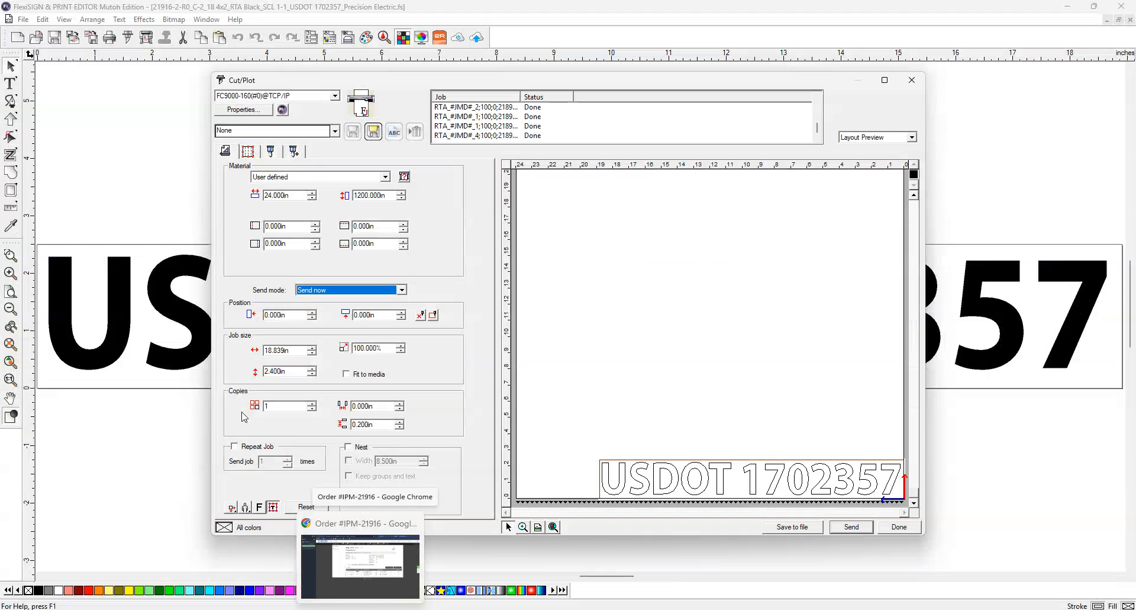
drag(276, 406, 256, 405)
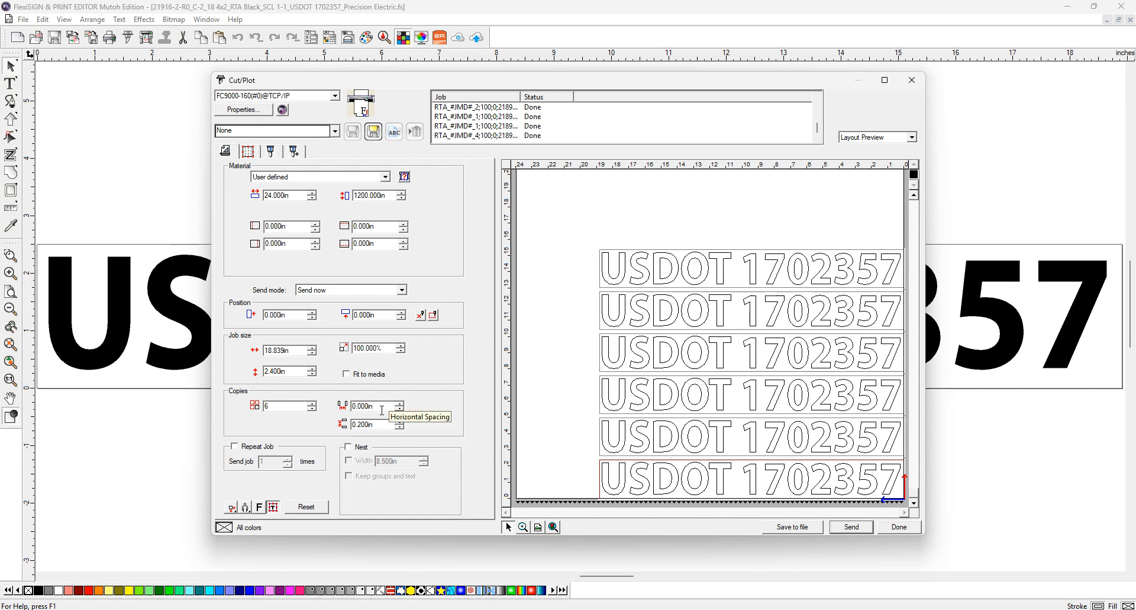
Set the vertical spacing between the stacked copies to 0
click(367, 406)
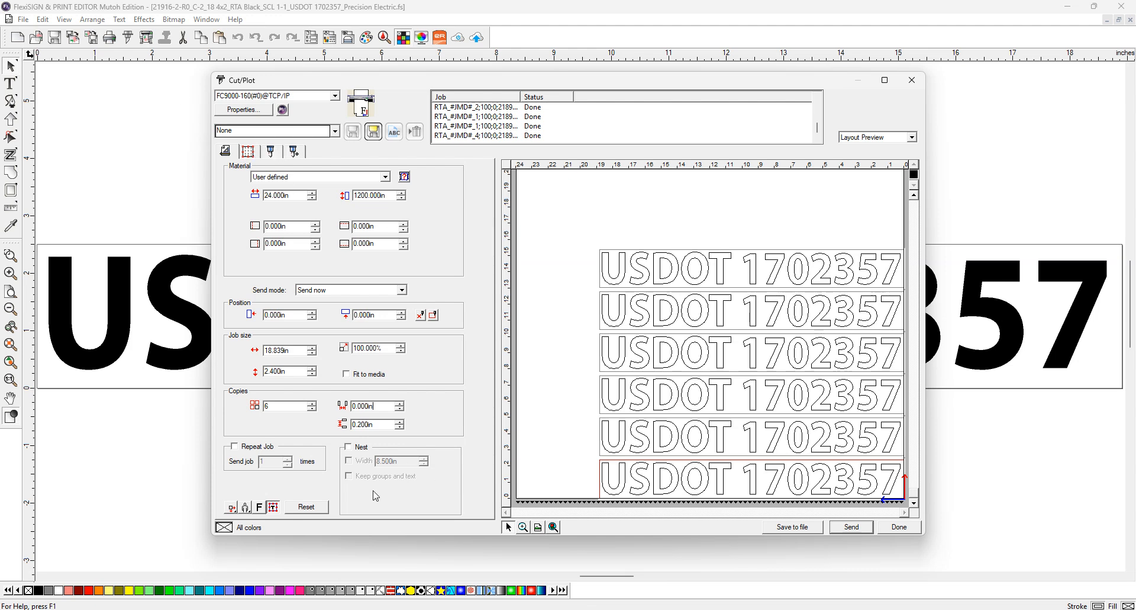
click(387, 424)
text(0)
click(375, 404)
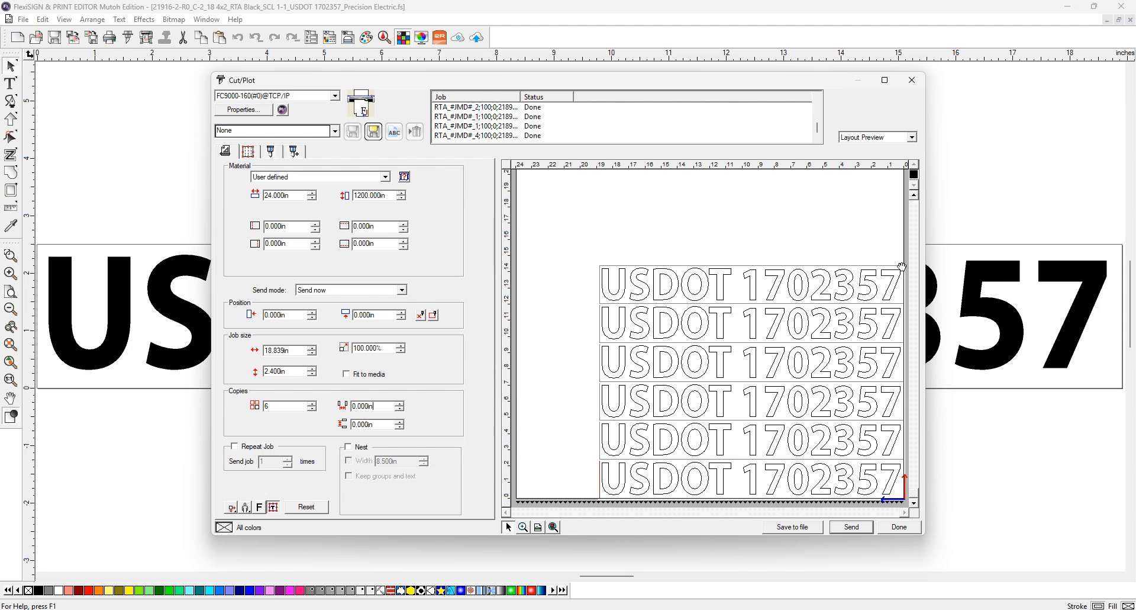
click(232, 509)
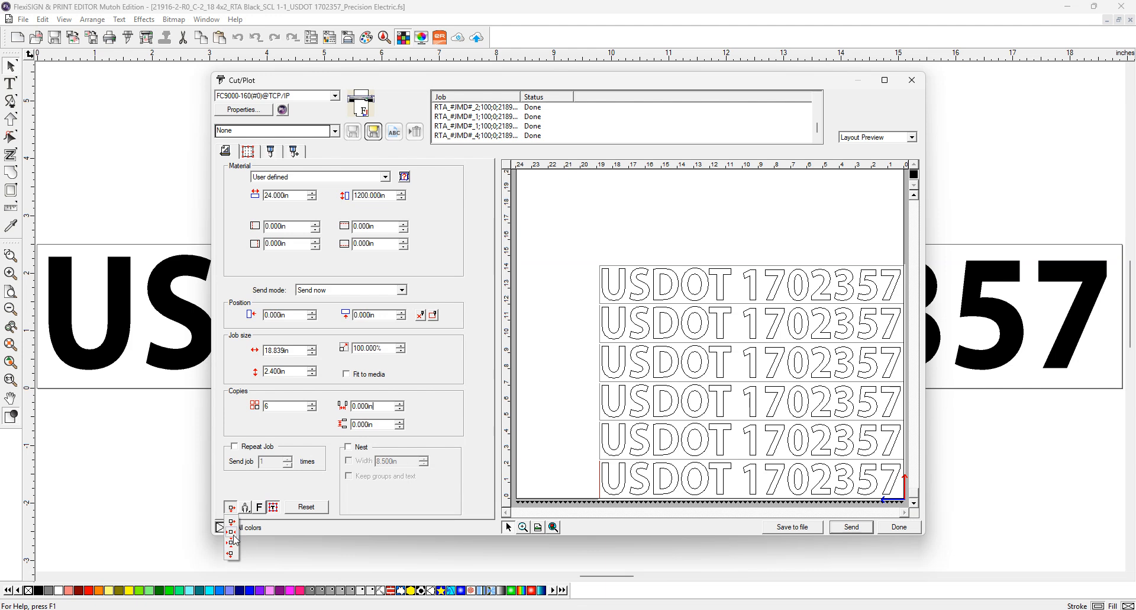
click(234, 535)
click(232, 509)
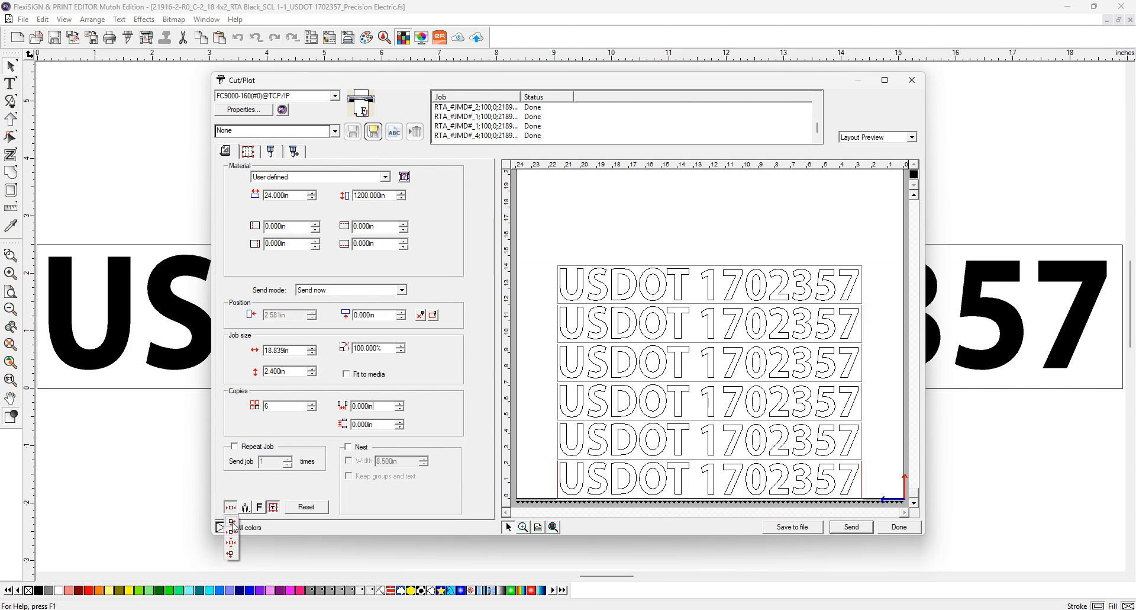
click(232, 523)
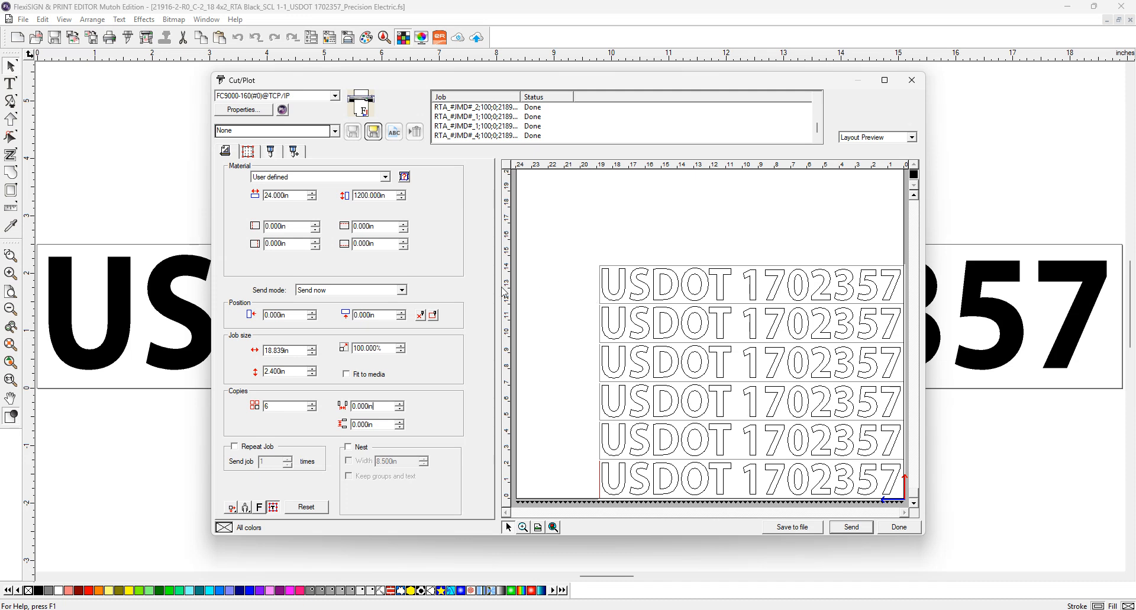
click(245, 507)
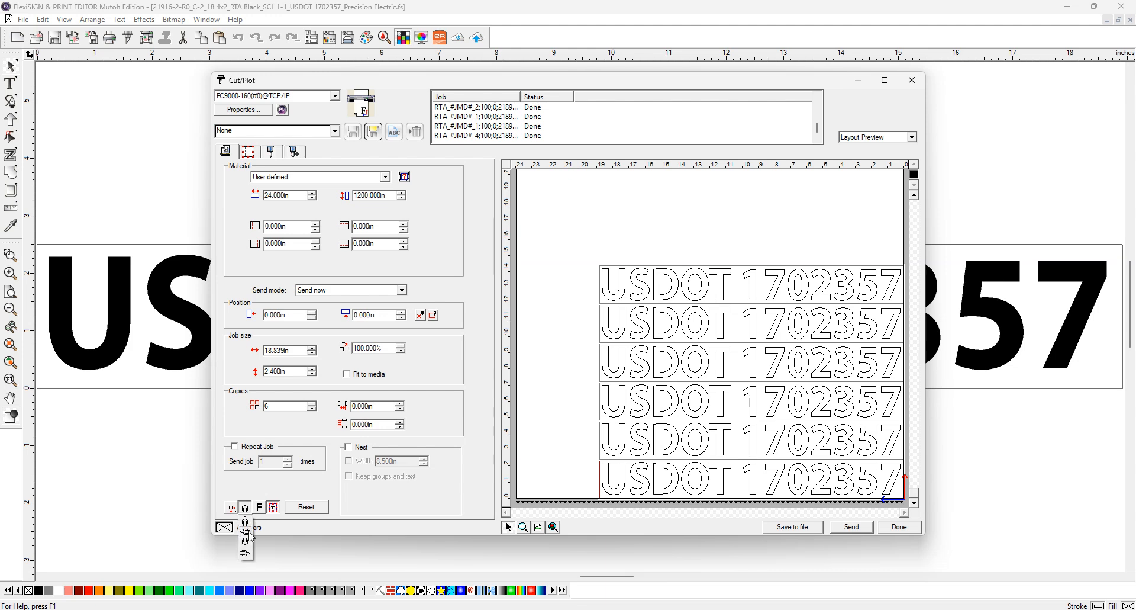
click(247, 531)
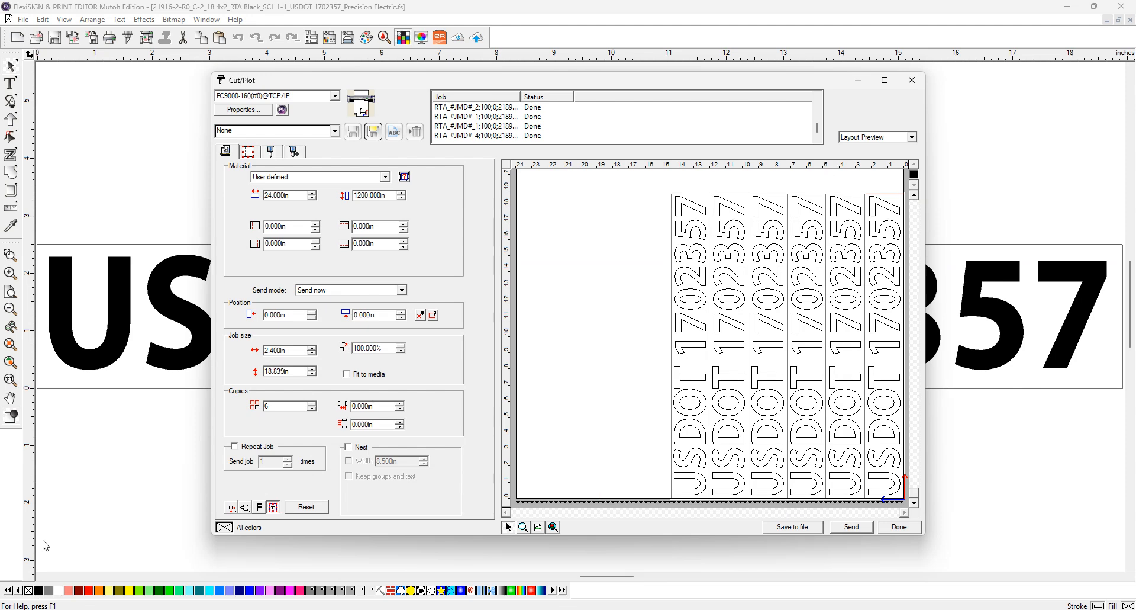
click(245, 507)
click(249, 534)
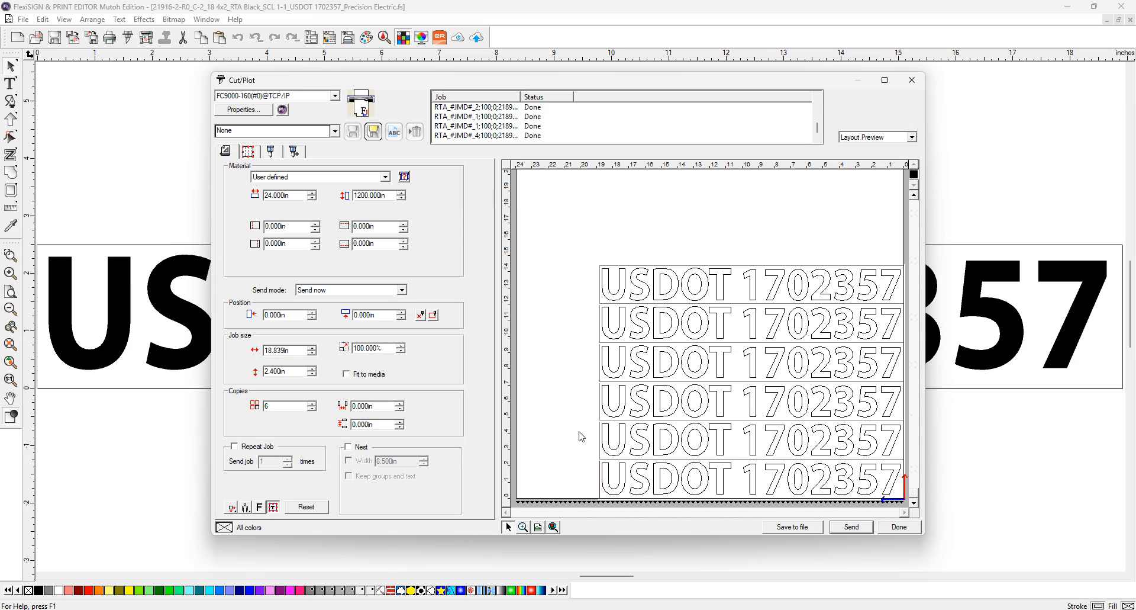
click(261, 513)
click(260, 511)
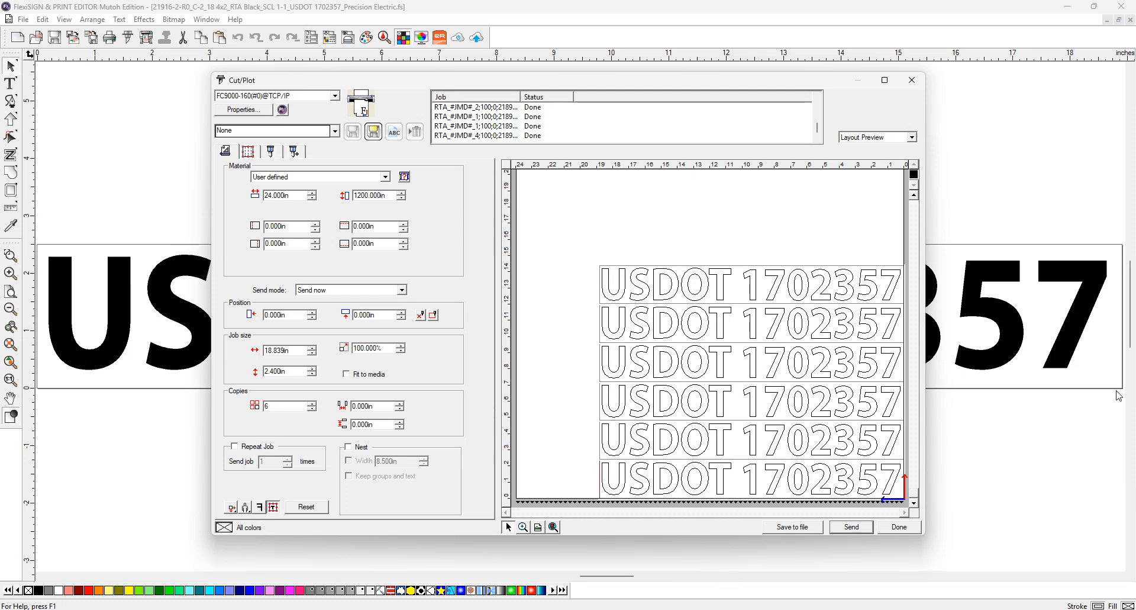
Turn off horizontal and vertical weed lines, keeping the weed border with its 0.200 in panel margin
click(296, 155)
click(272, 154)
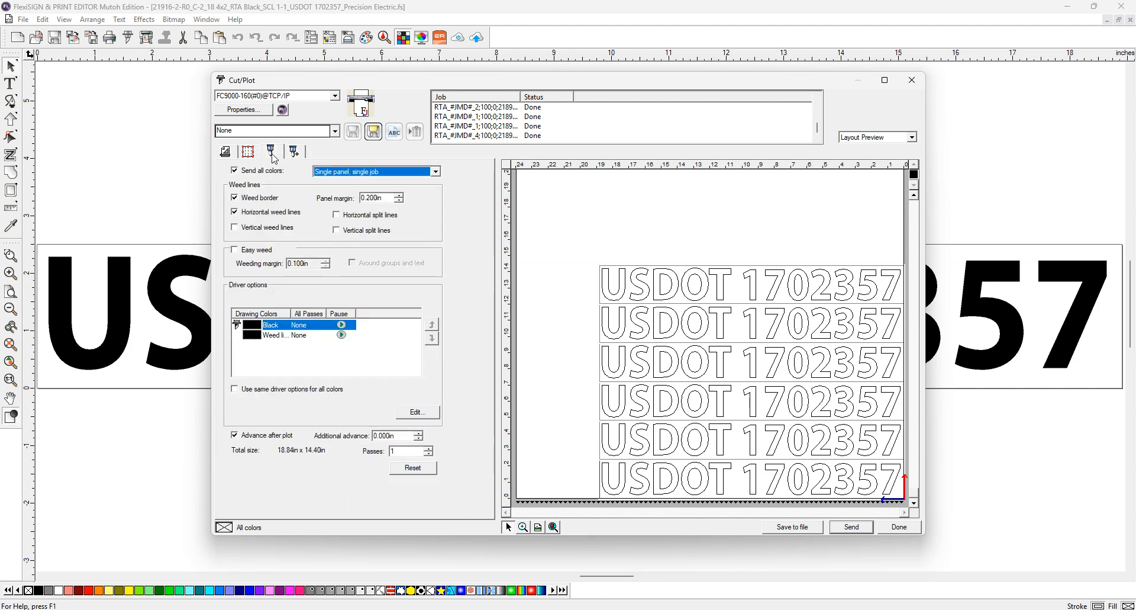
click(247, 215)
click(234, 229)
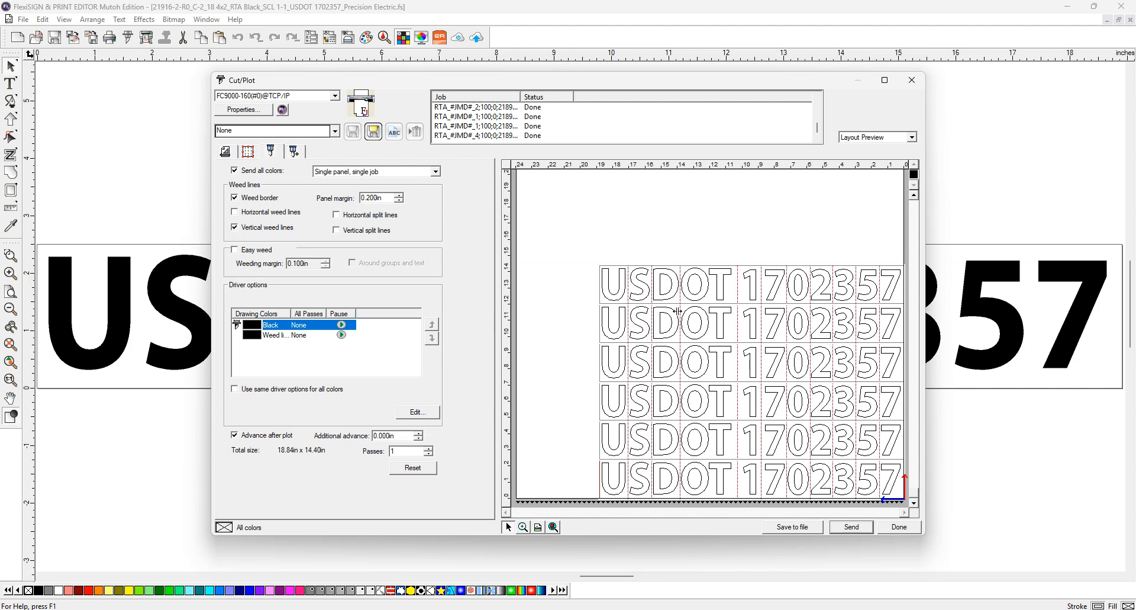
click(244, 231)
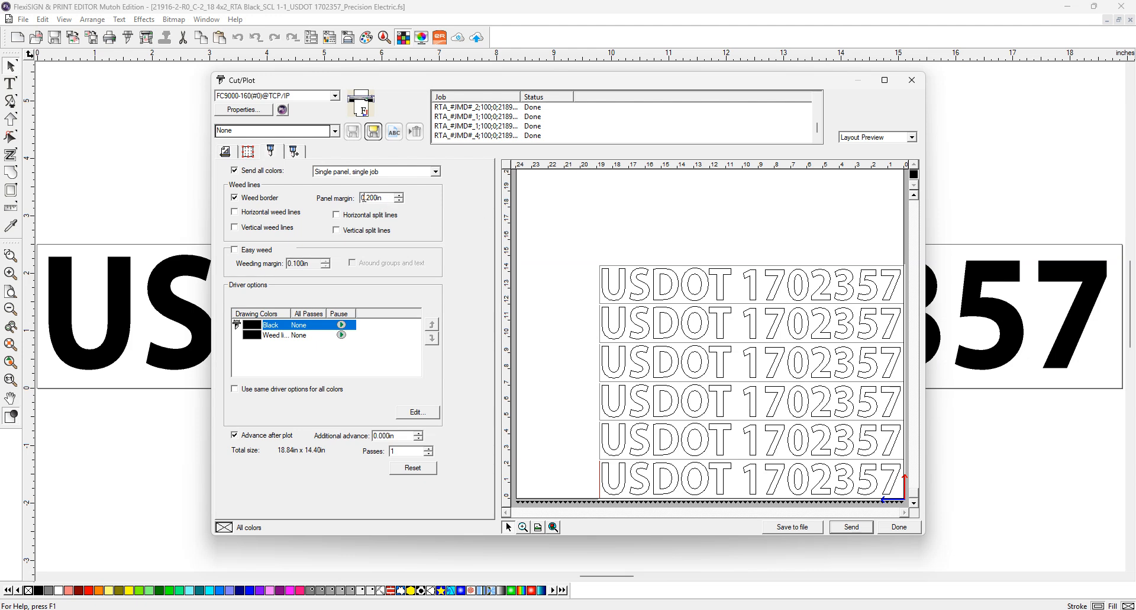
drag(367, 197, 382, 196)
click(228, 151)
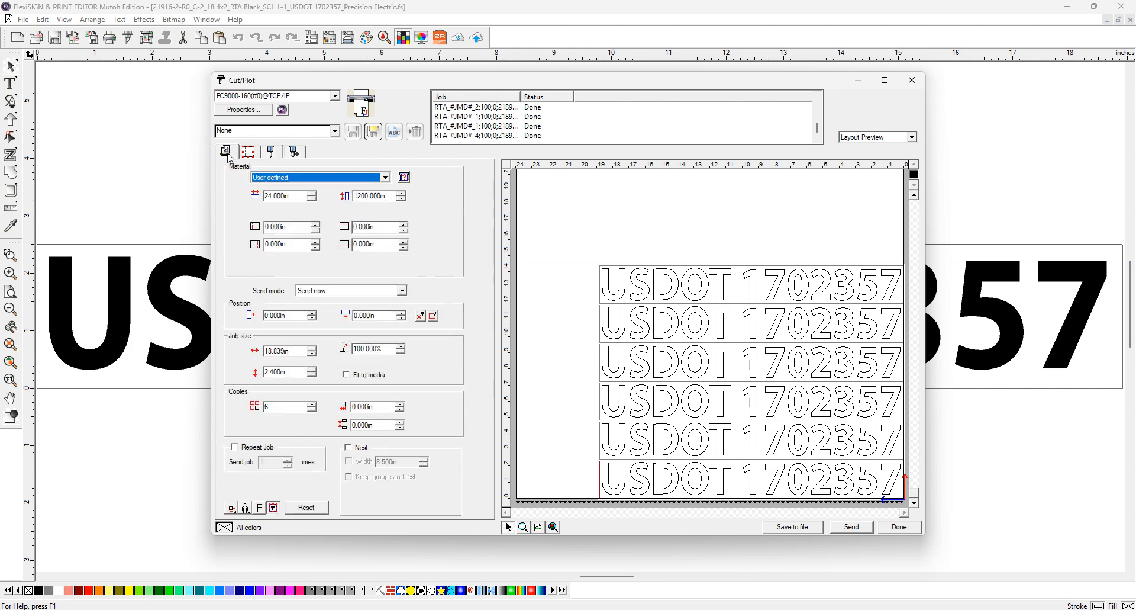
Recheck the weed settings, then send the six-copy USDOT job to the cutter
click(273, 151)
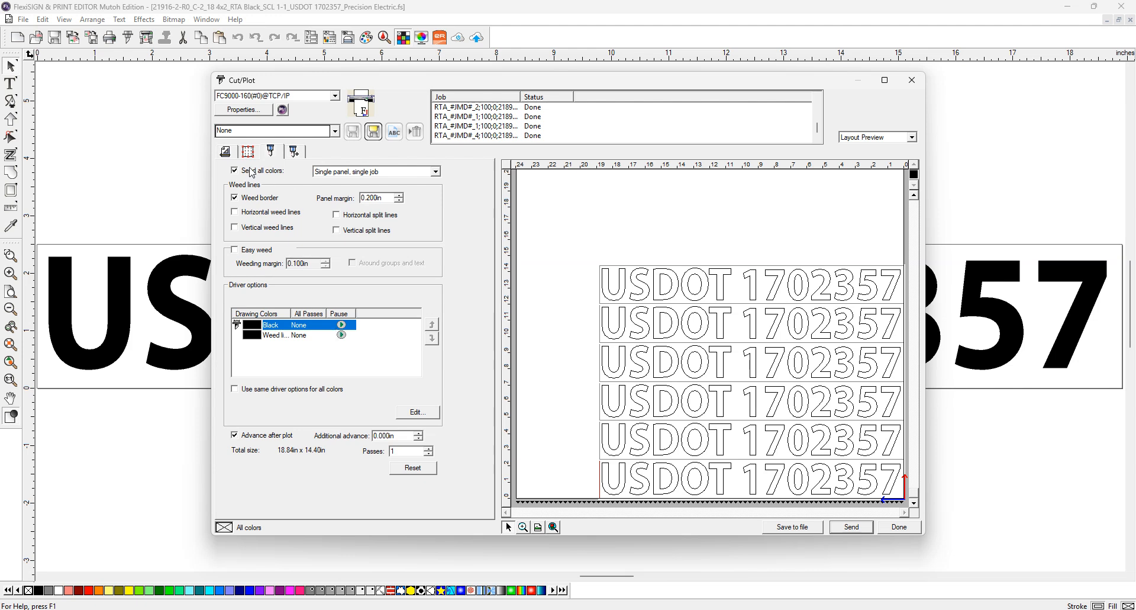
click(225, 151)
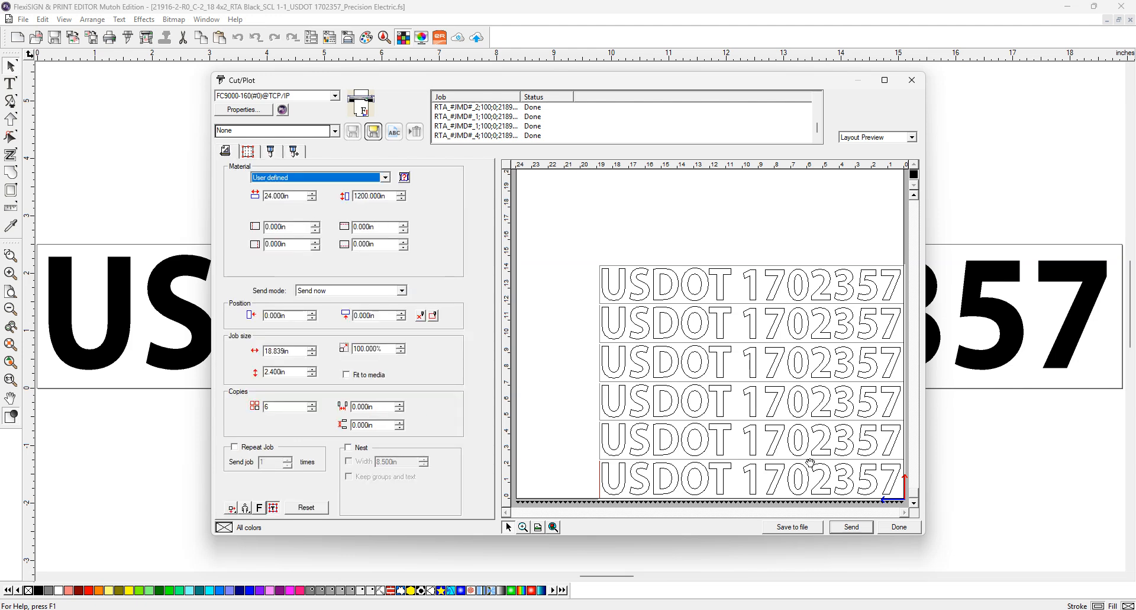
click(855, 529)
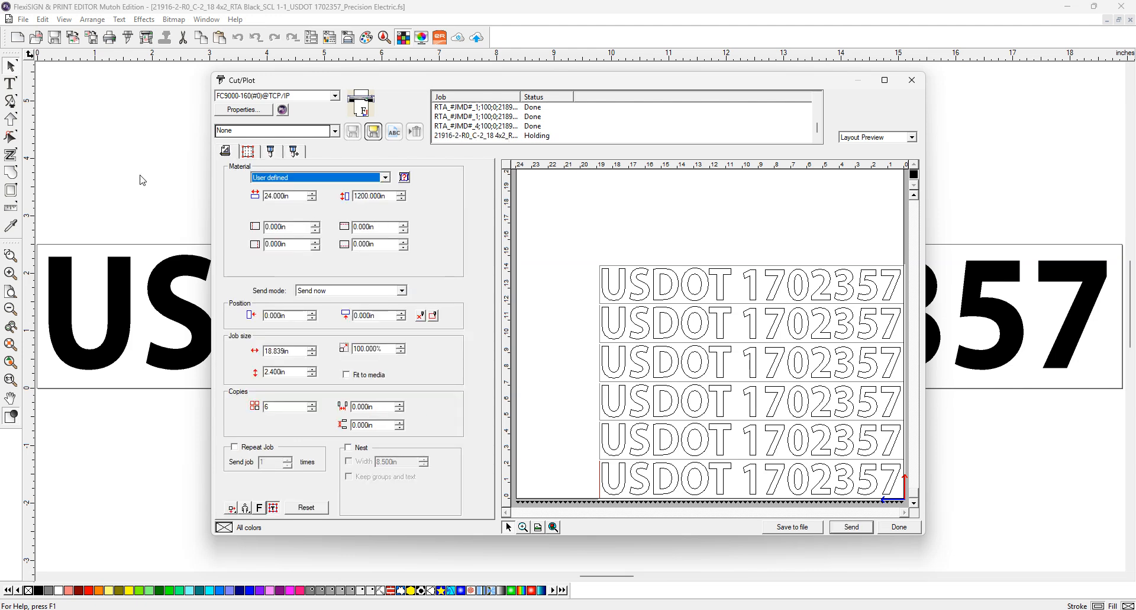